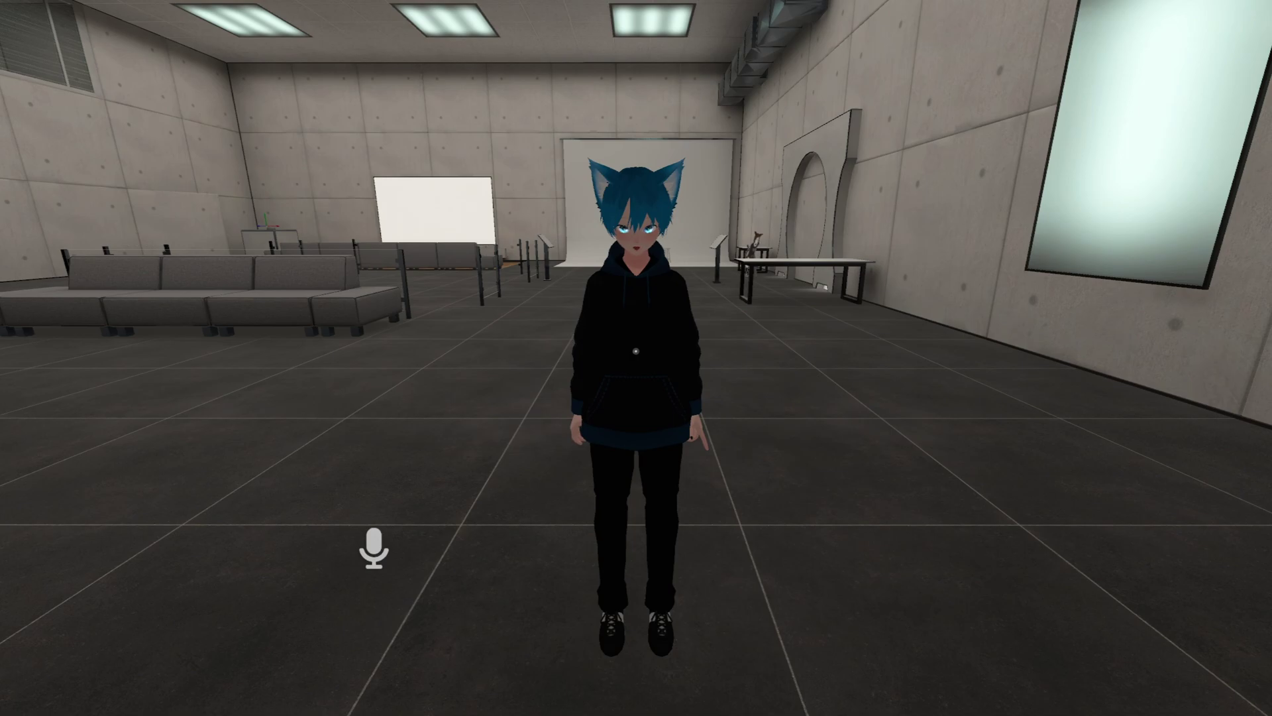
Step: Turn on the AmongUs sound in the avatar's Footstep expressions and walk the avatar around to try it
key(r)
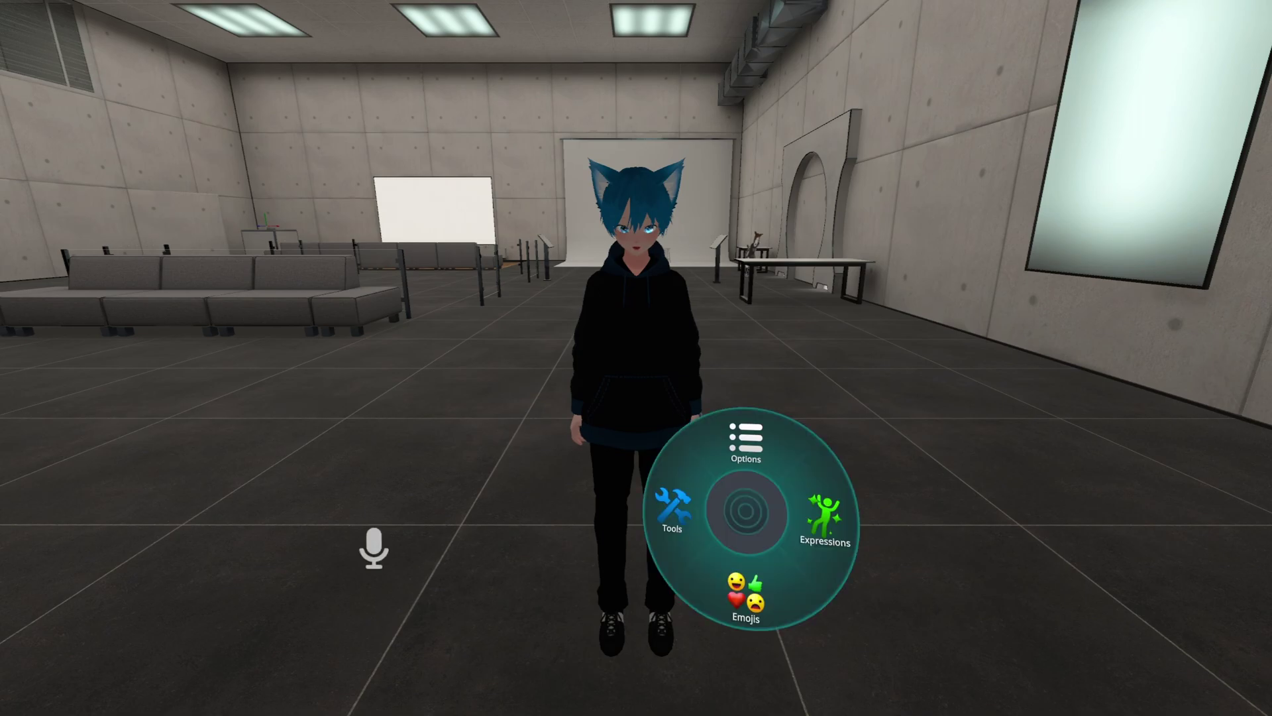
click(825, 517)
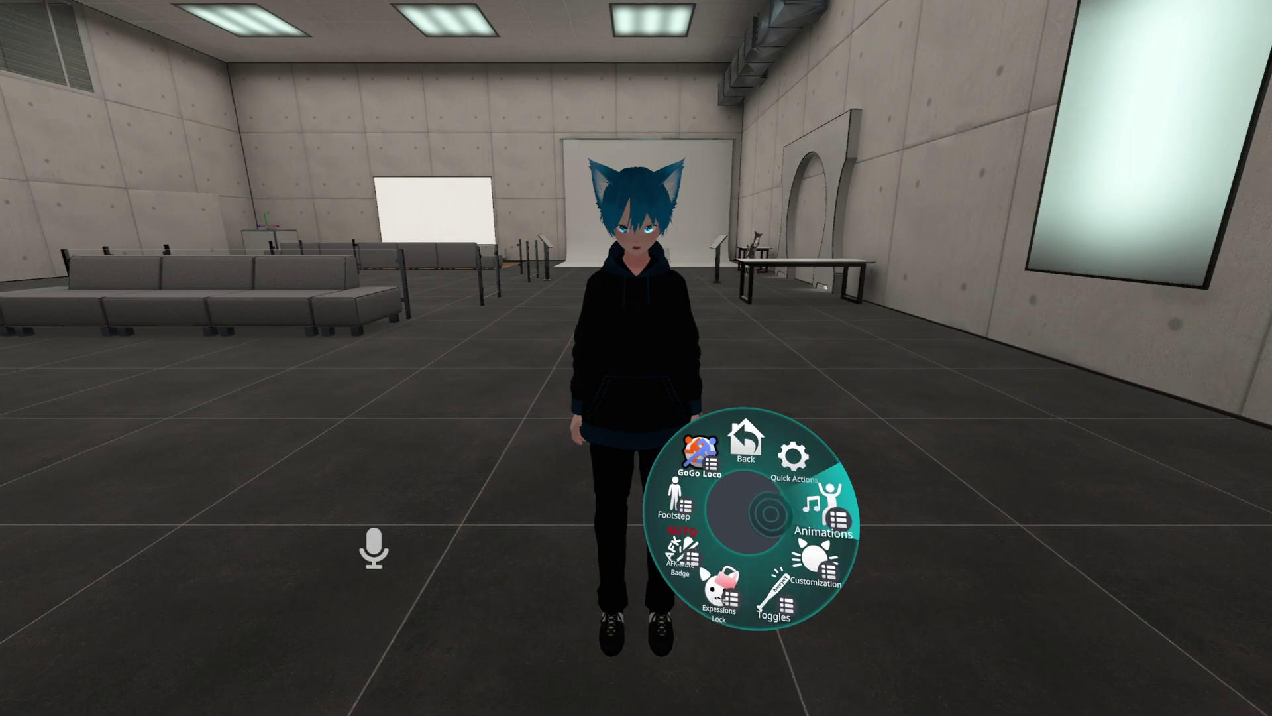
click(682, 554)
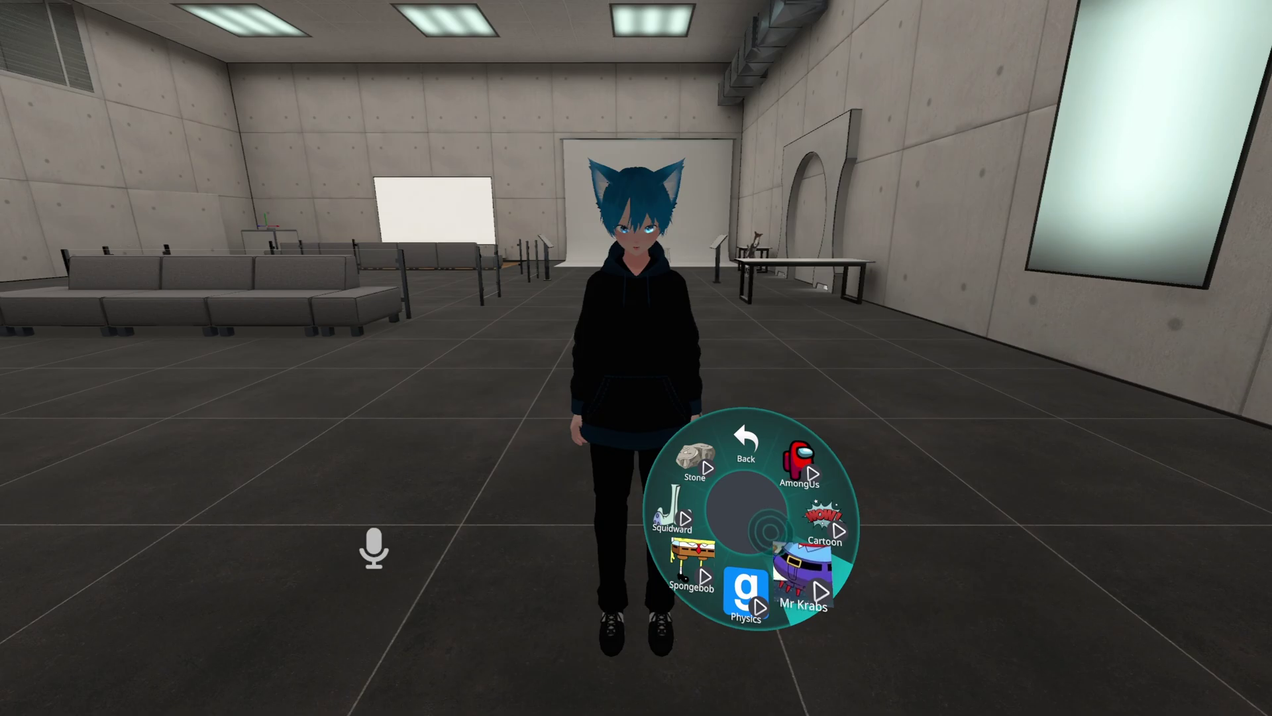
click(799, 461)
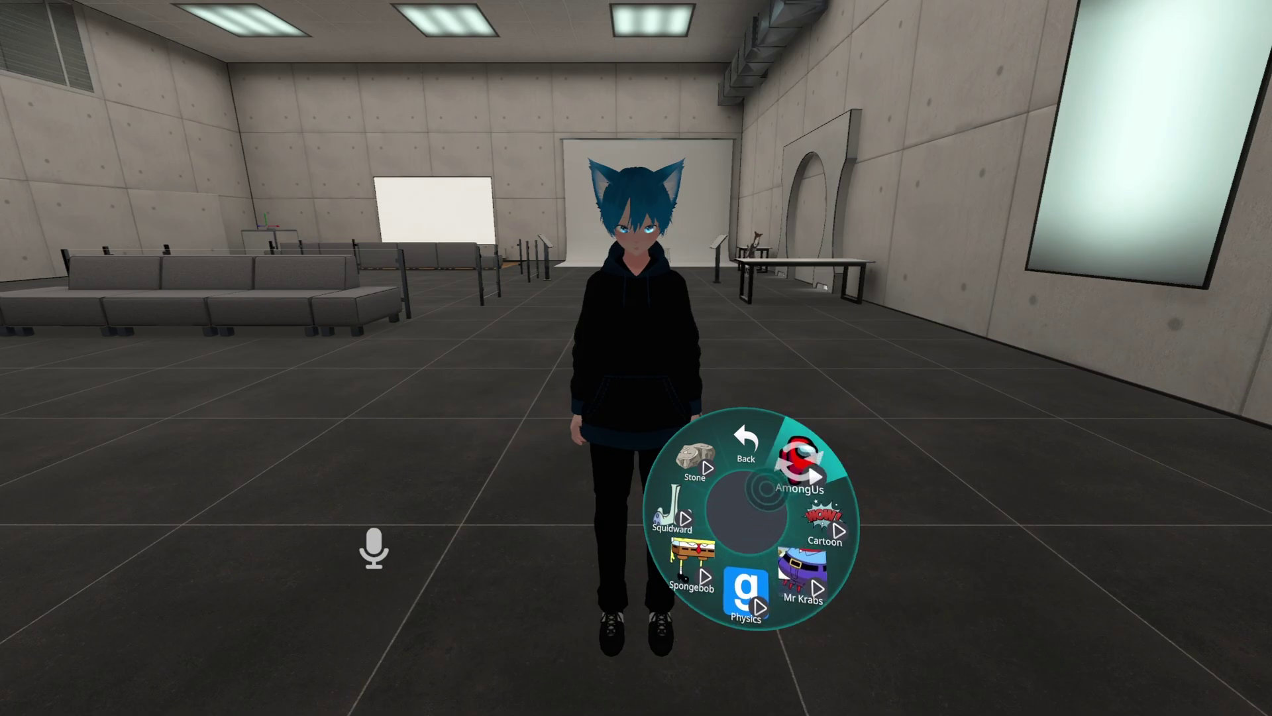
key(r)
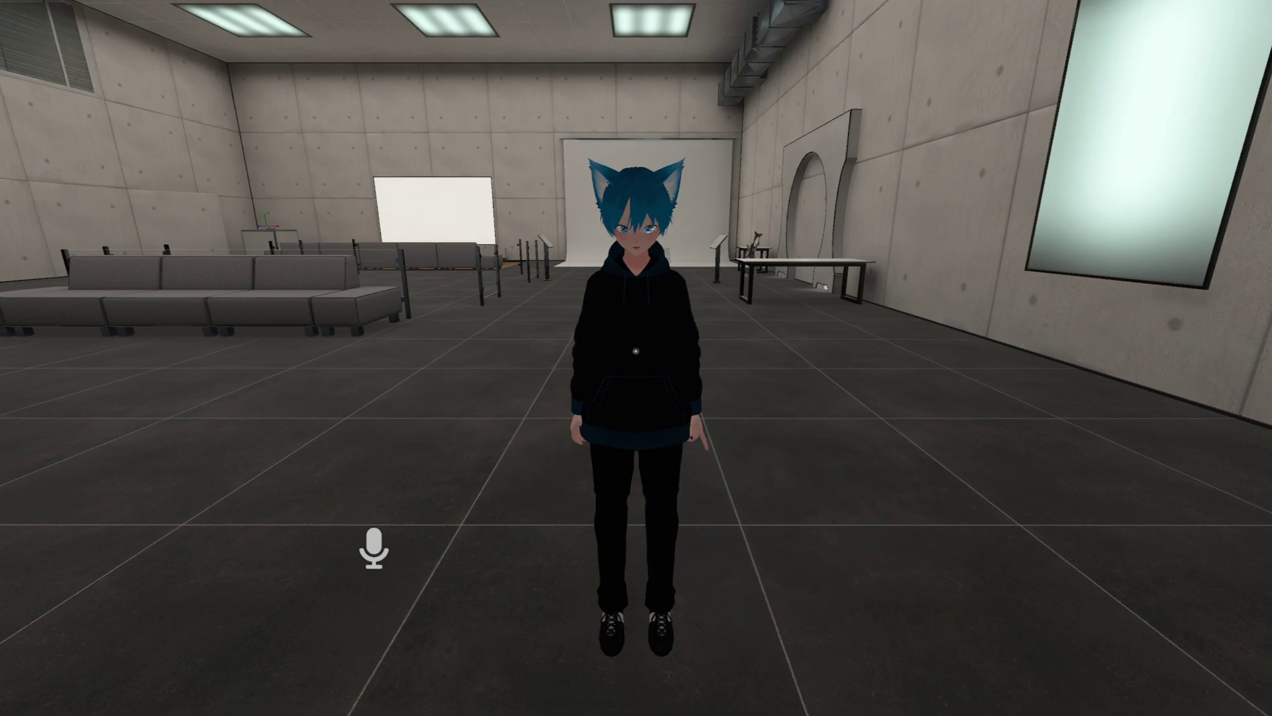
key(d)
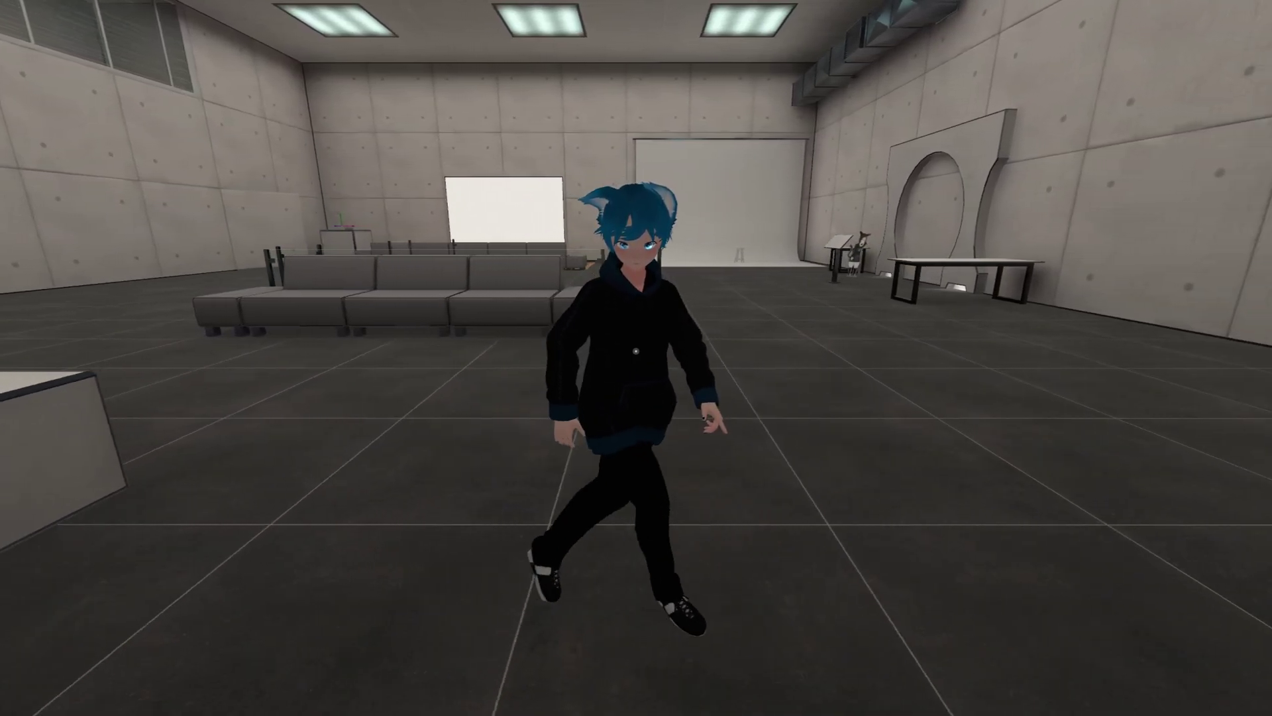
key(d)
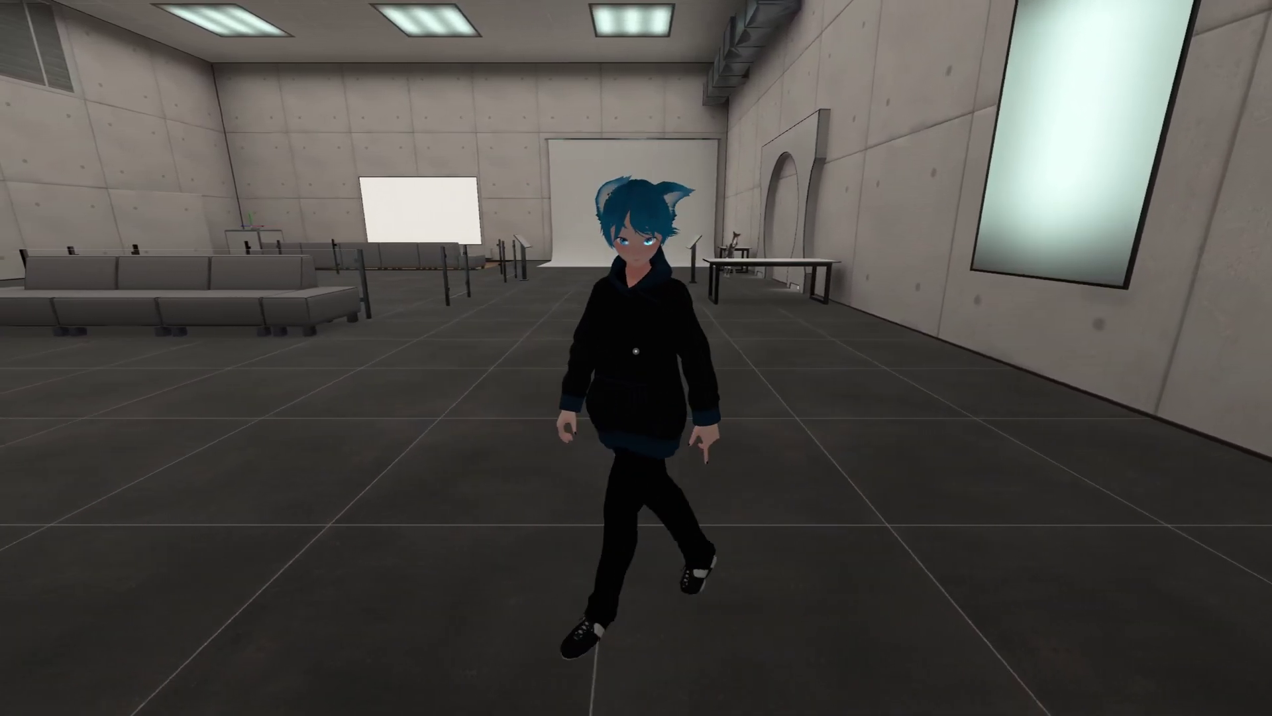
Step: Turn off the AmongUs footstep sound and walk the avatar around again
key(r)
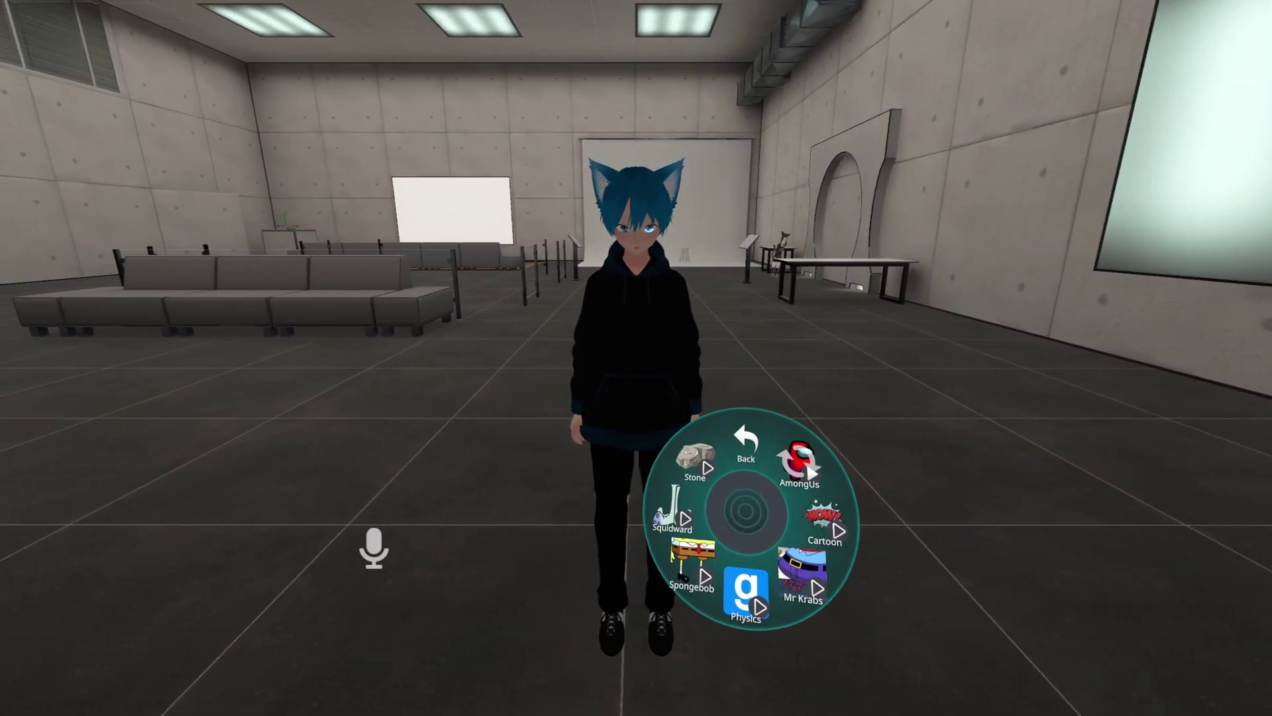
key(r)
key(d)
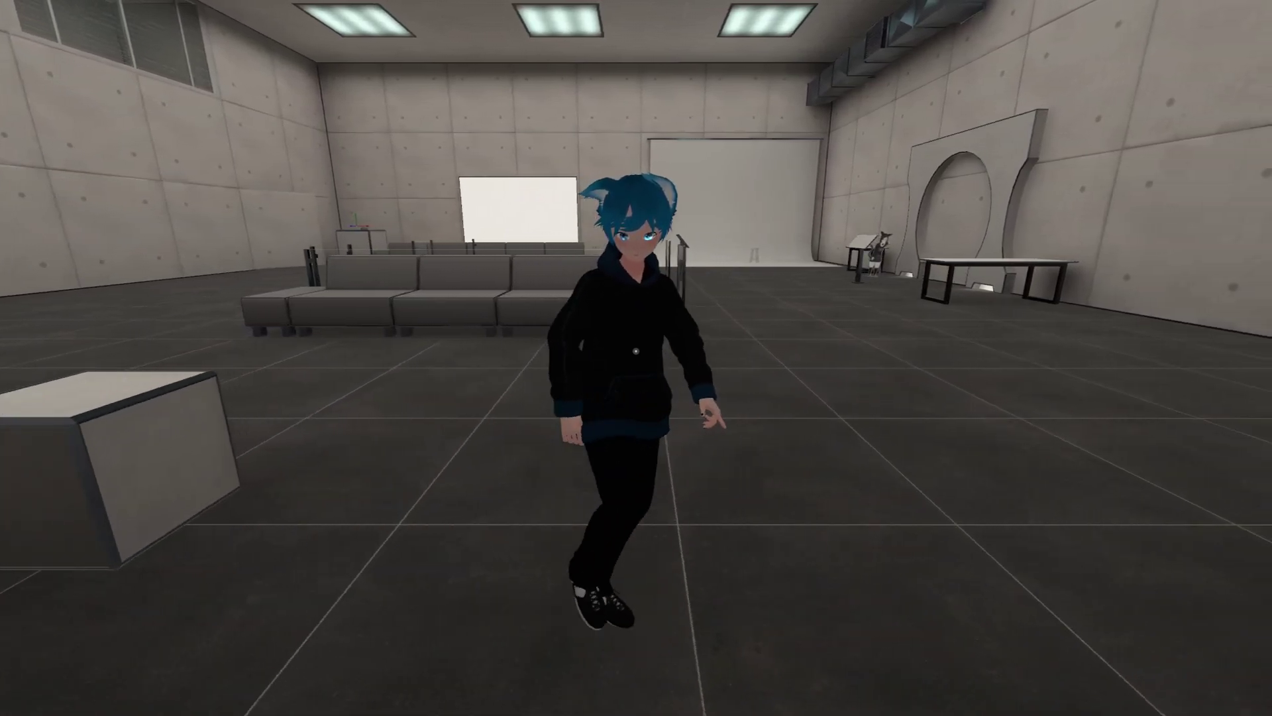
Step: Look through the GoGo Loco options and their nested settings, and return to the avatar's main expressions
key(r)
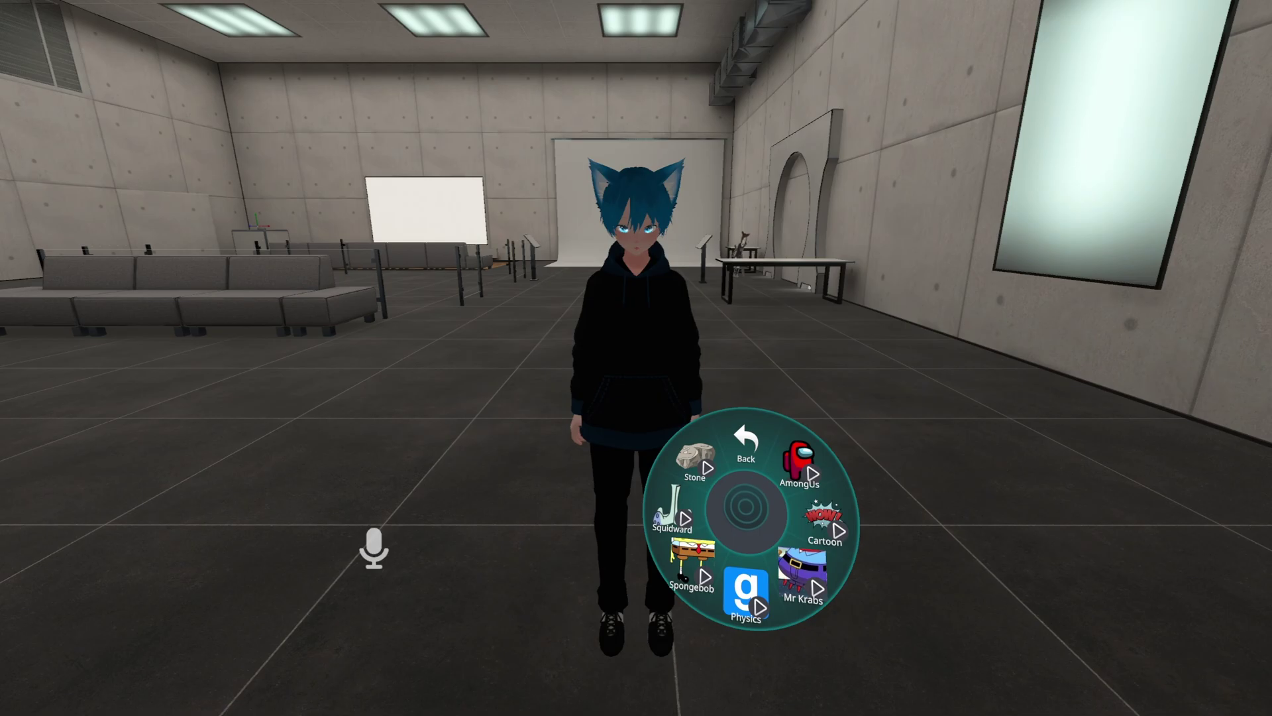
click(746, 487)
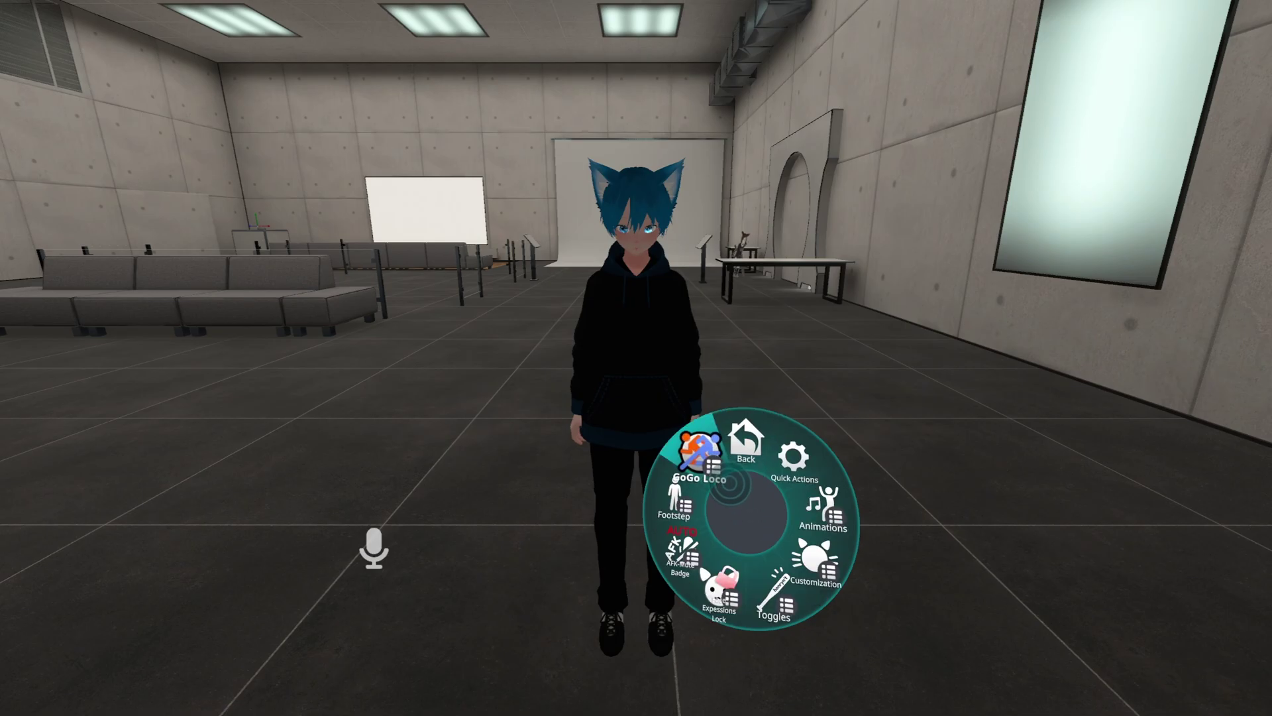
click(729, 484)
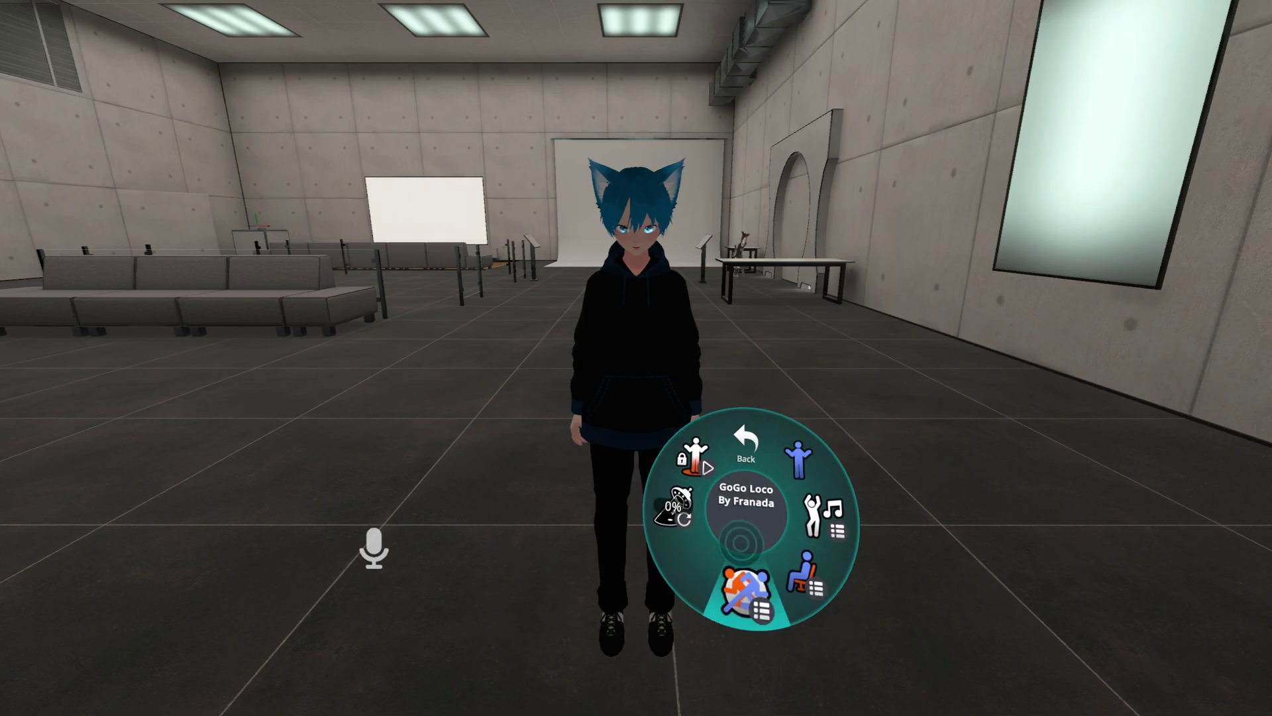
click(745, 543)
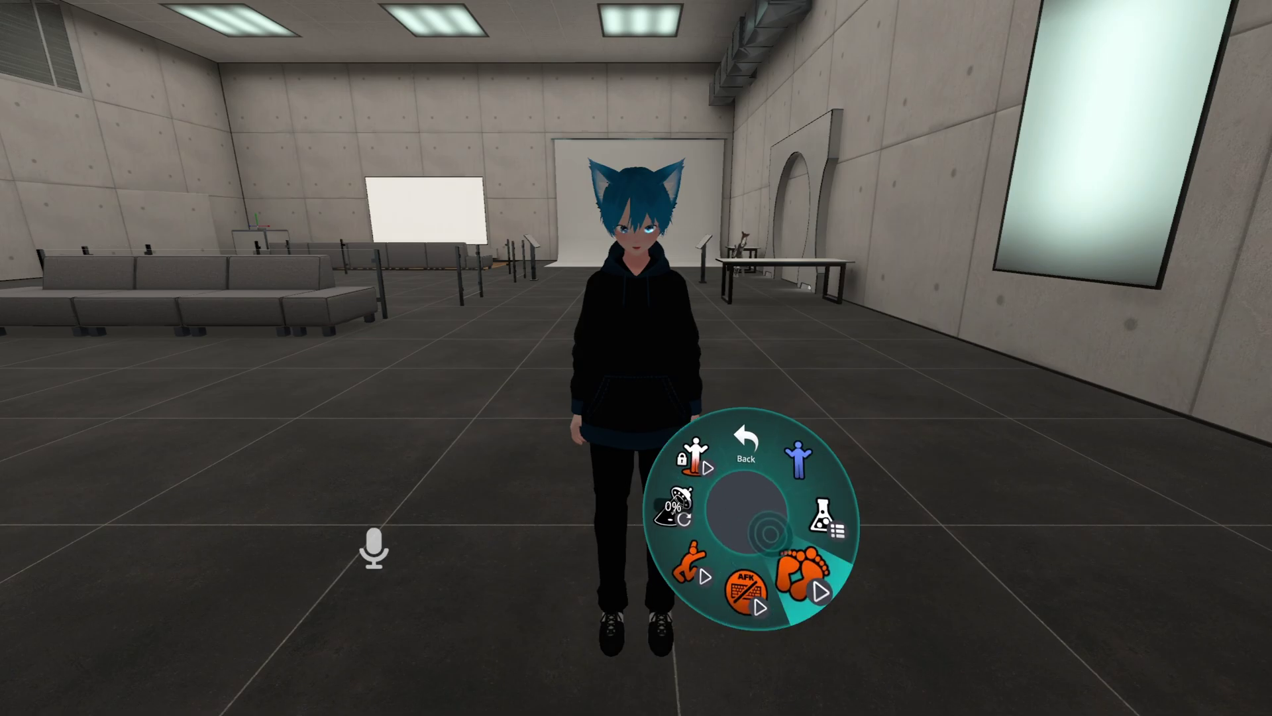
click(746, 482)
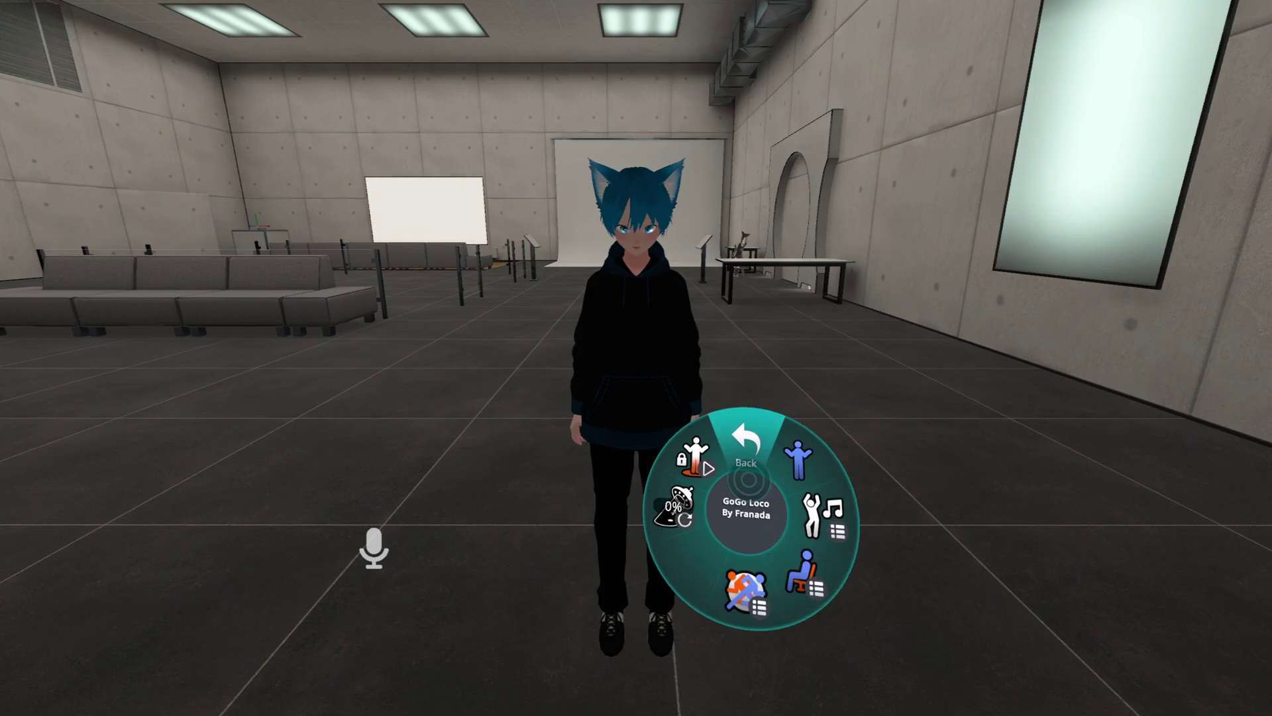
click(746, 483)
Step: Turn on the Stone sound in the Footstep expressions and walk the avatar sideways both ways to try it
click(715, 504)
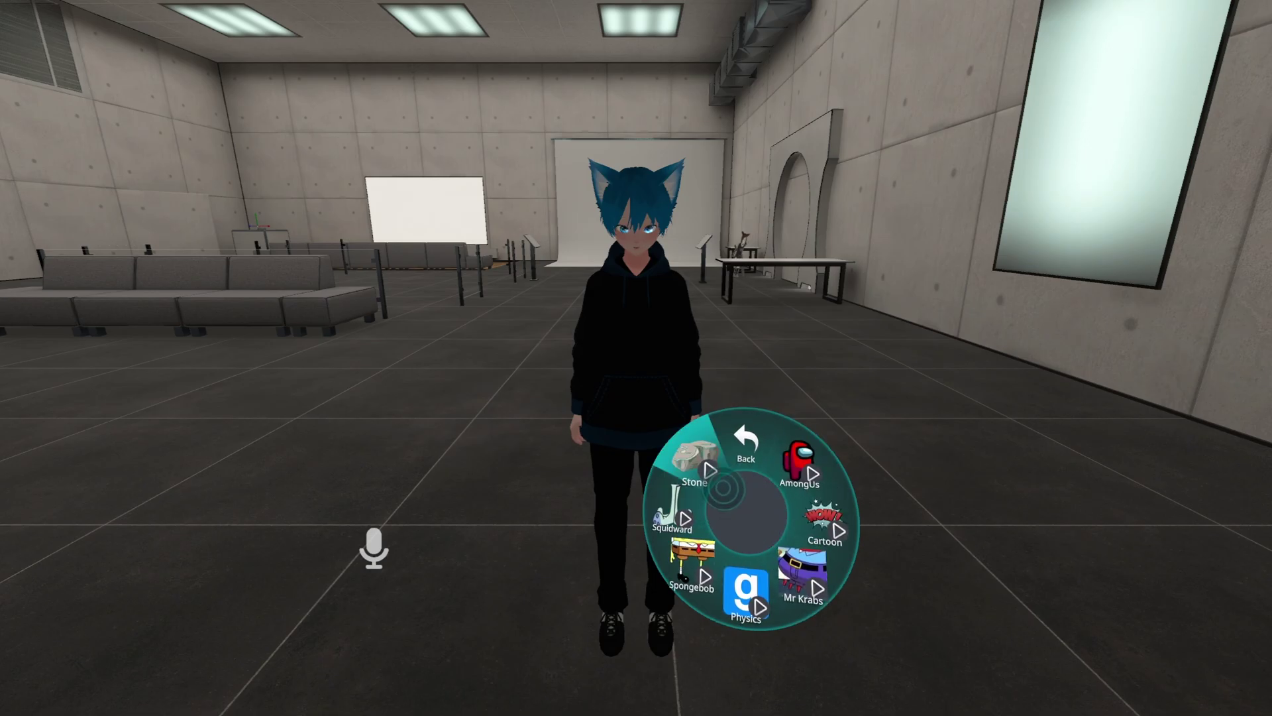
click(723, 488)
key(r)
key(d)
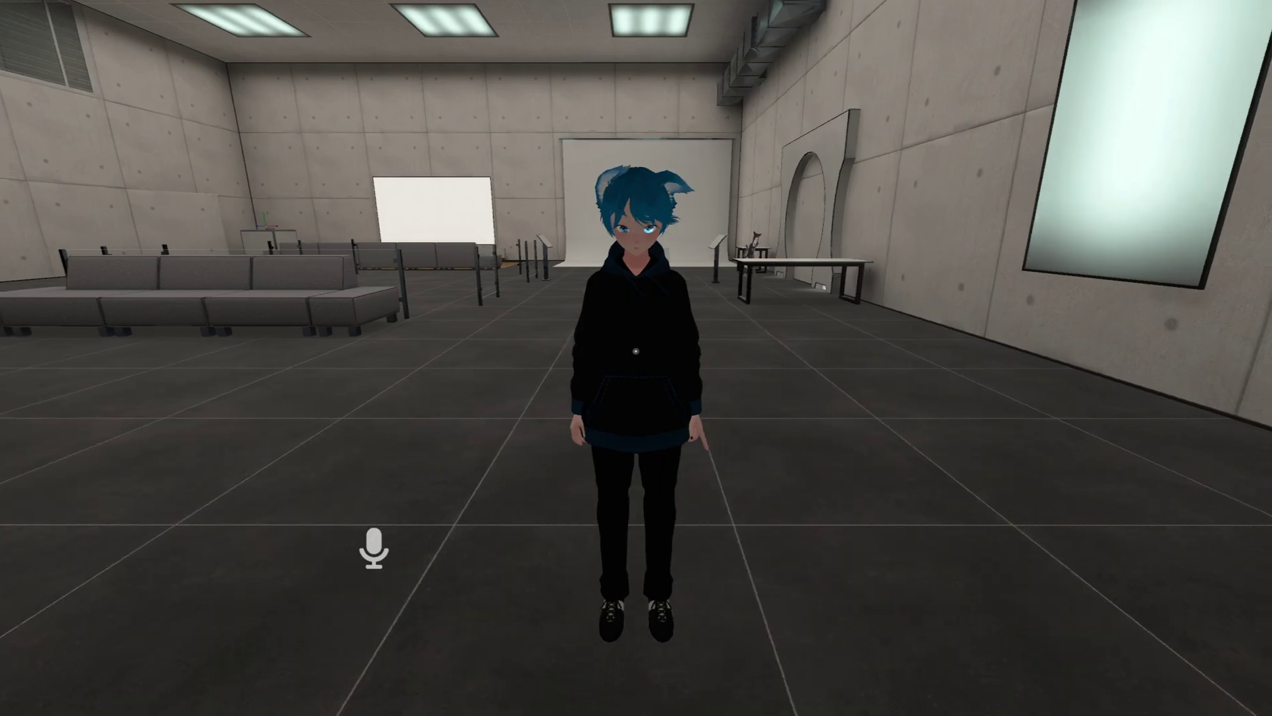
key(a)
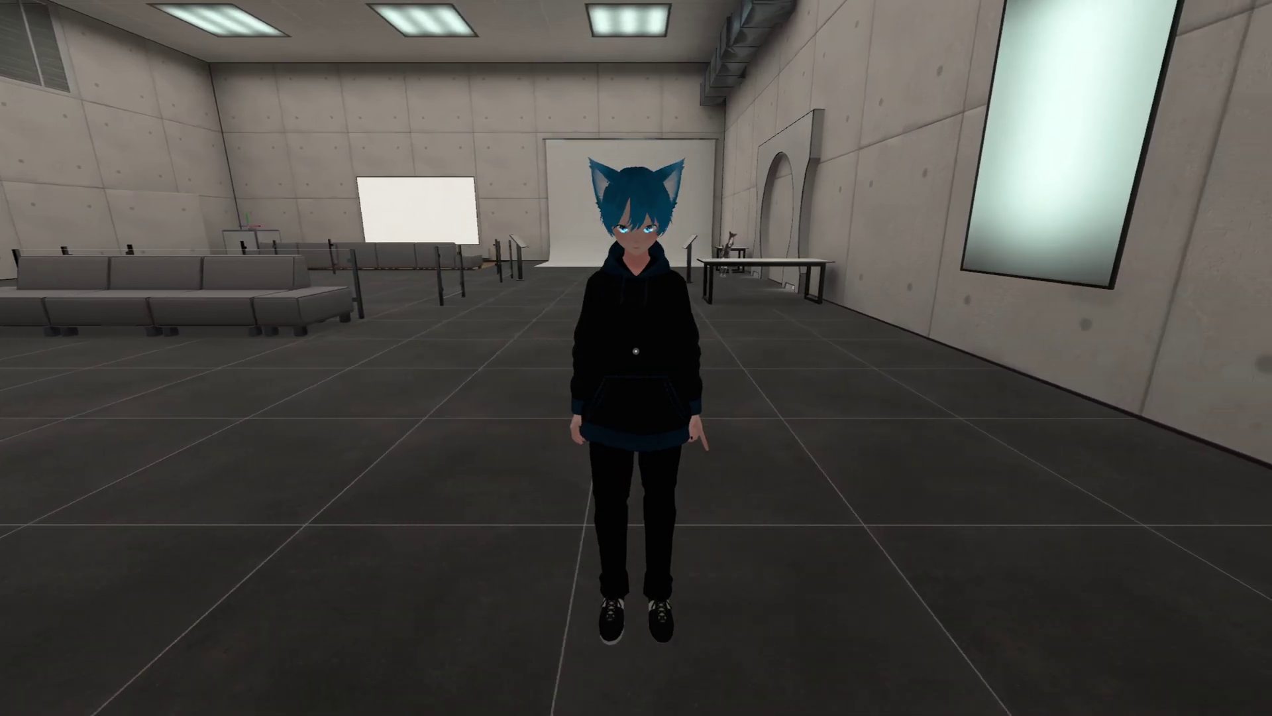
Step: Test the Stone footstep sound from a distance by walking the avatar around the room
key(r)
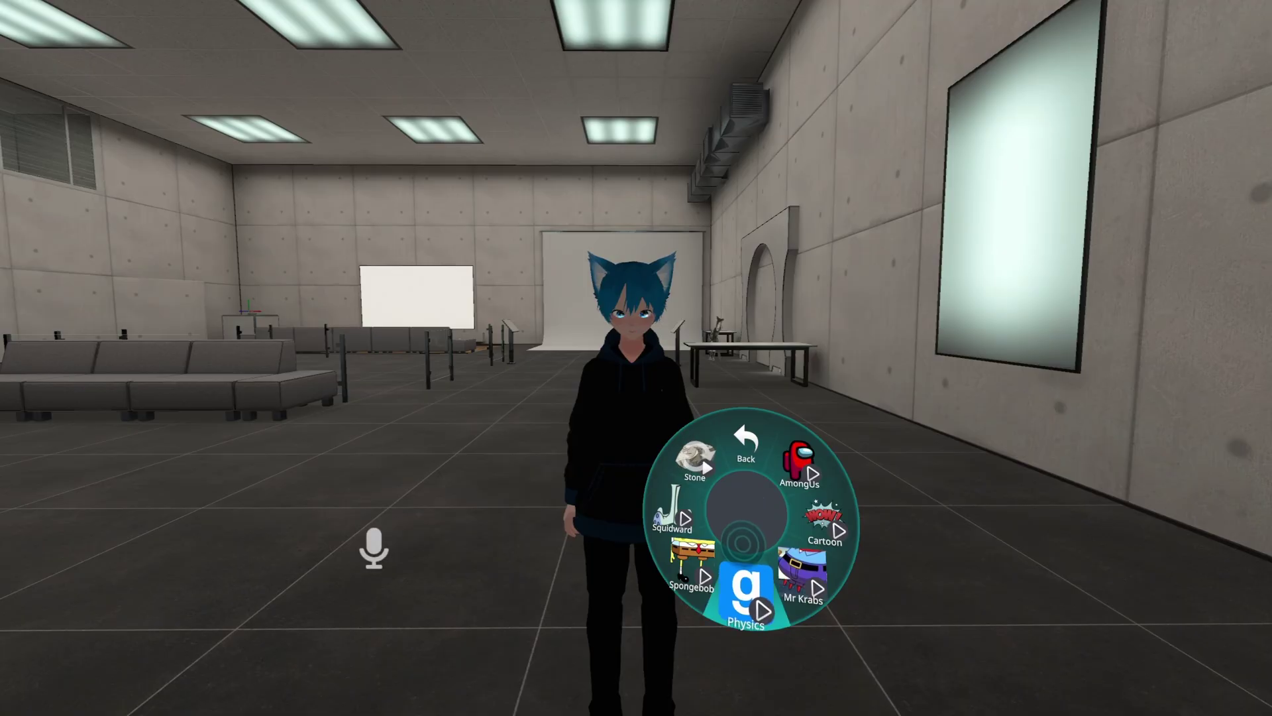
key(a)
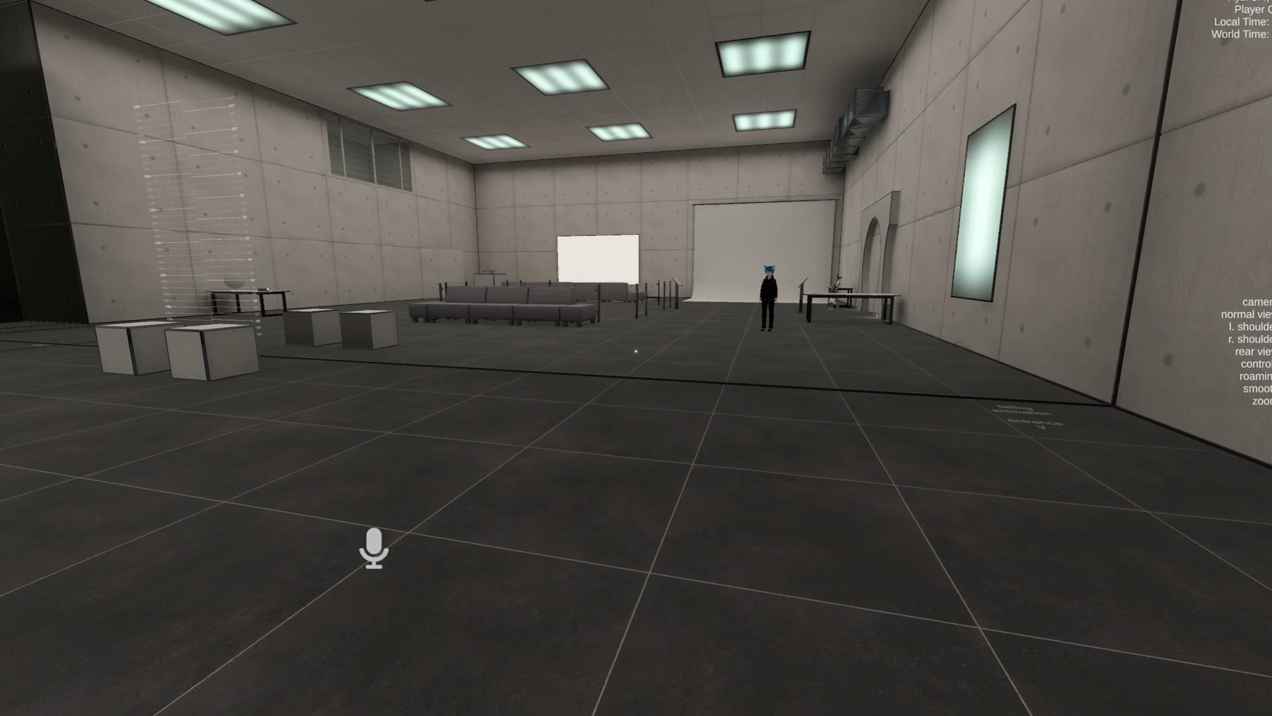
key(w)
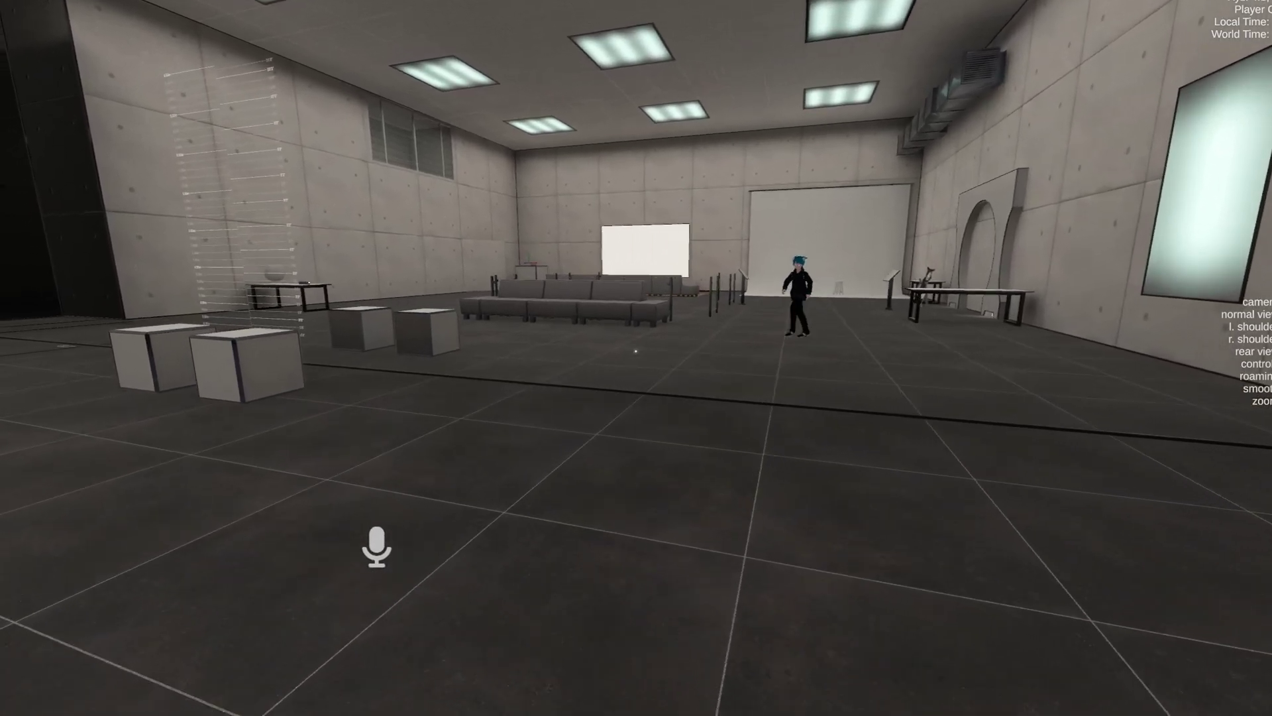
key(w)
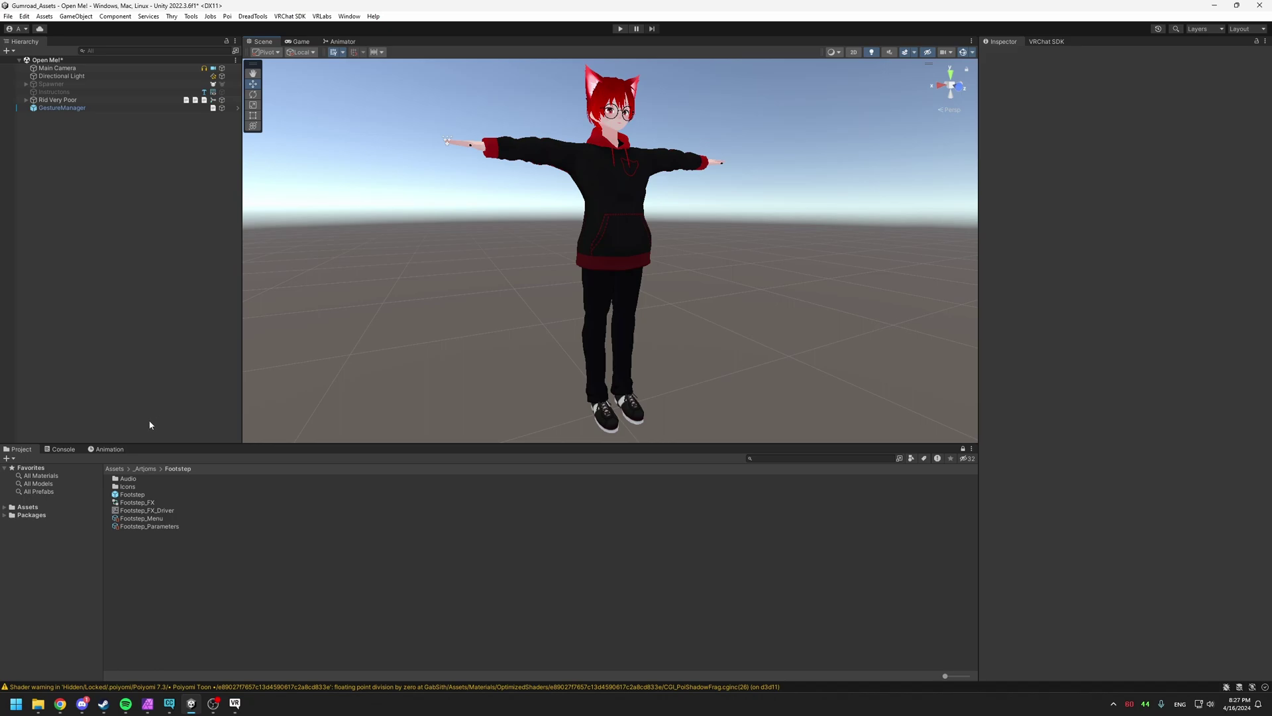
Step: In Unity, add the Footstep prefab as a child of the Rid Very Poor avatar and examine its audio source range
click(132, 495)
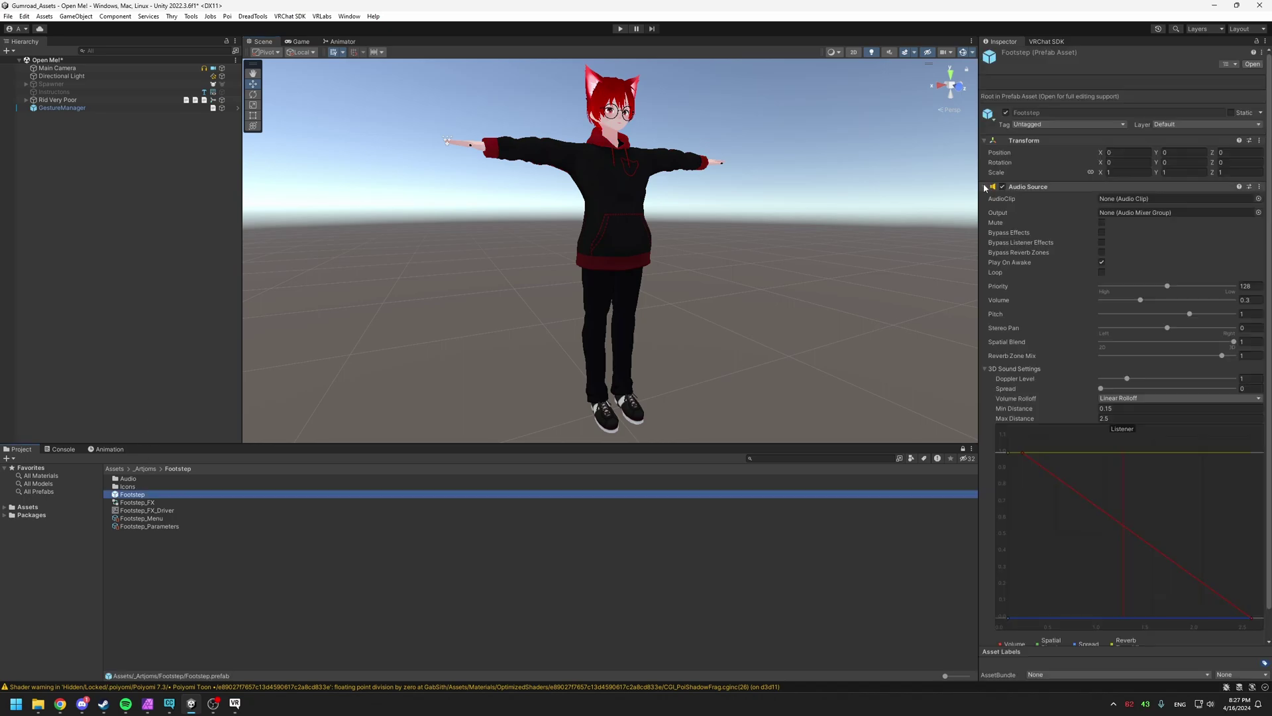
click(26, 100)
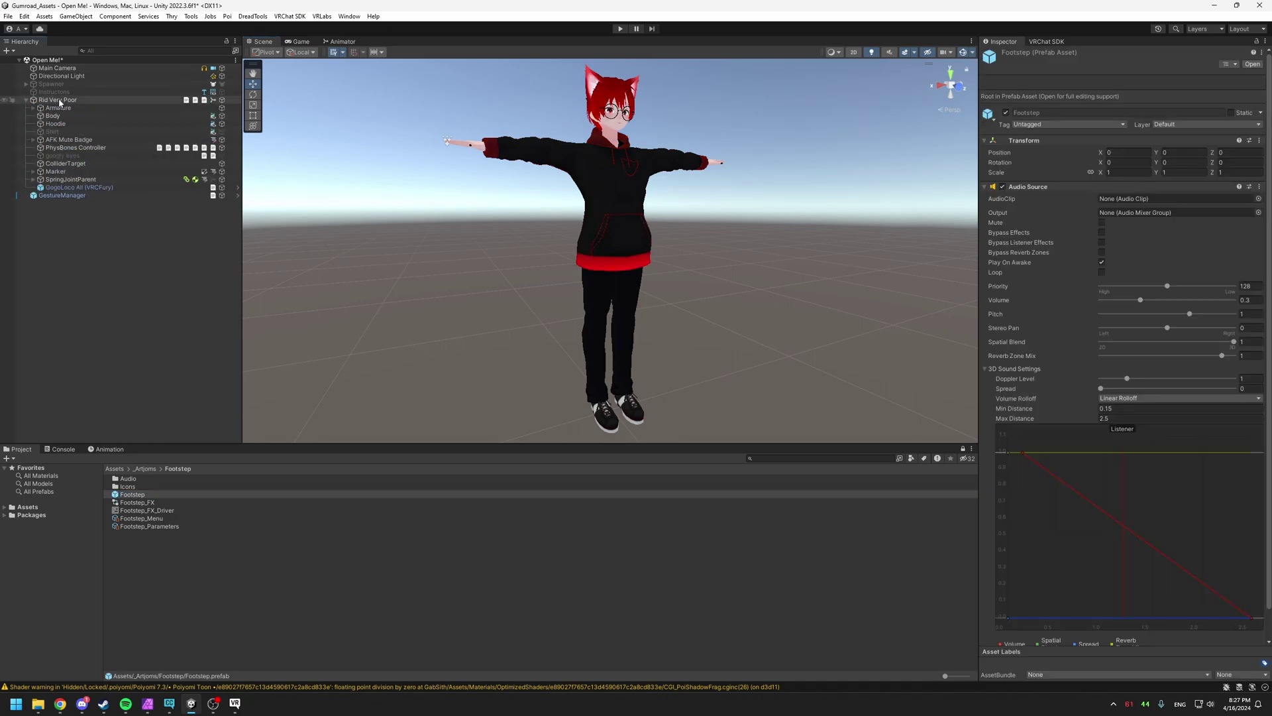
drag(130, 495, 47, 105)
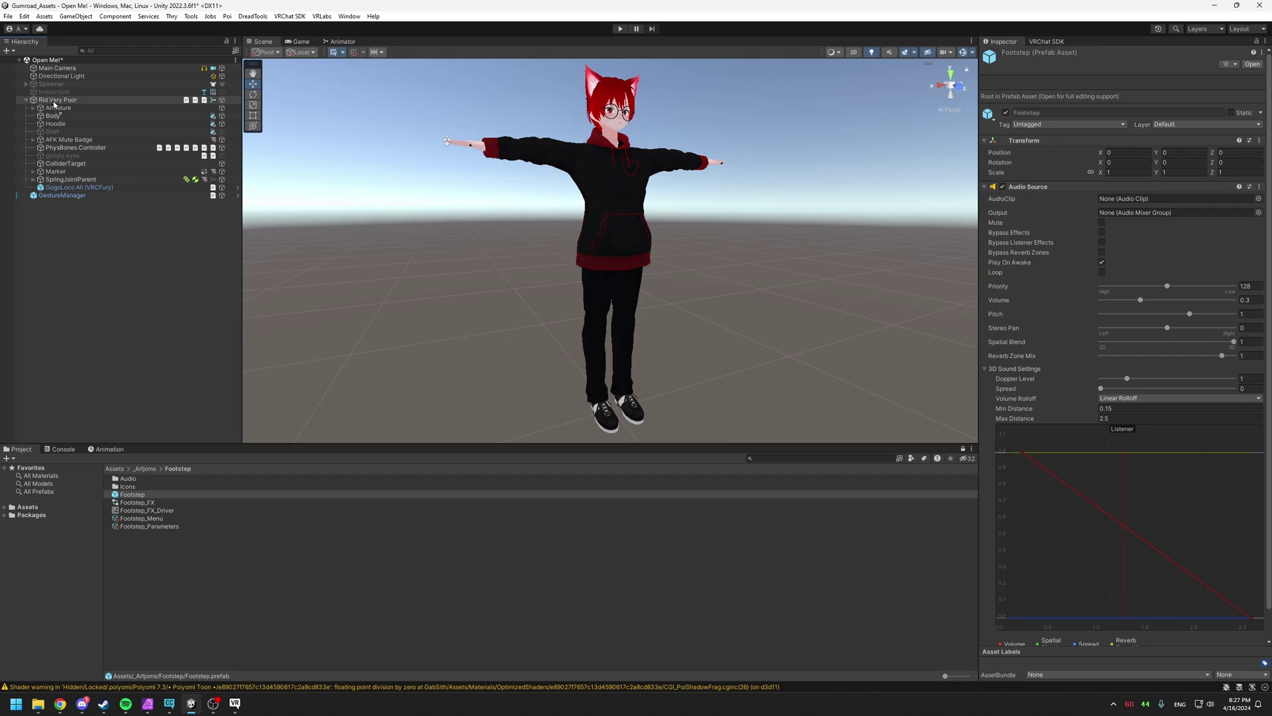
drag(55, 104, 55, 103)
scroll(753, 365, up, 3)
right_drag(697, 252, 717, 290)
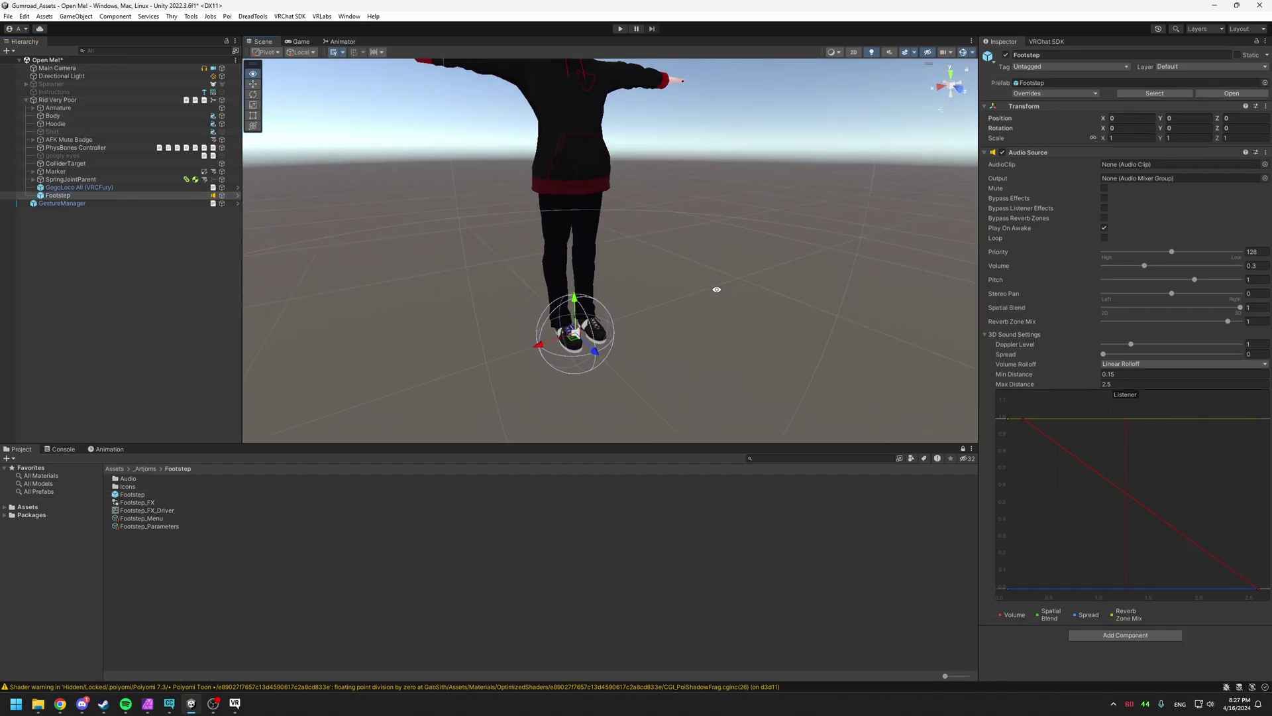
alt+drag(717, 290, 718, 309)
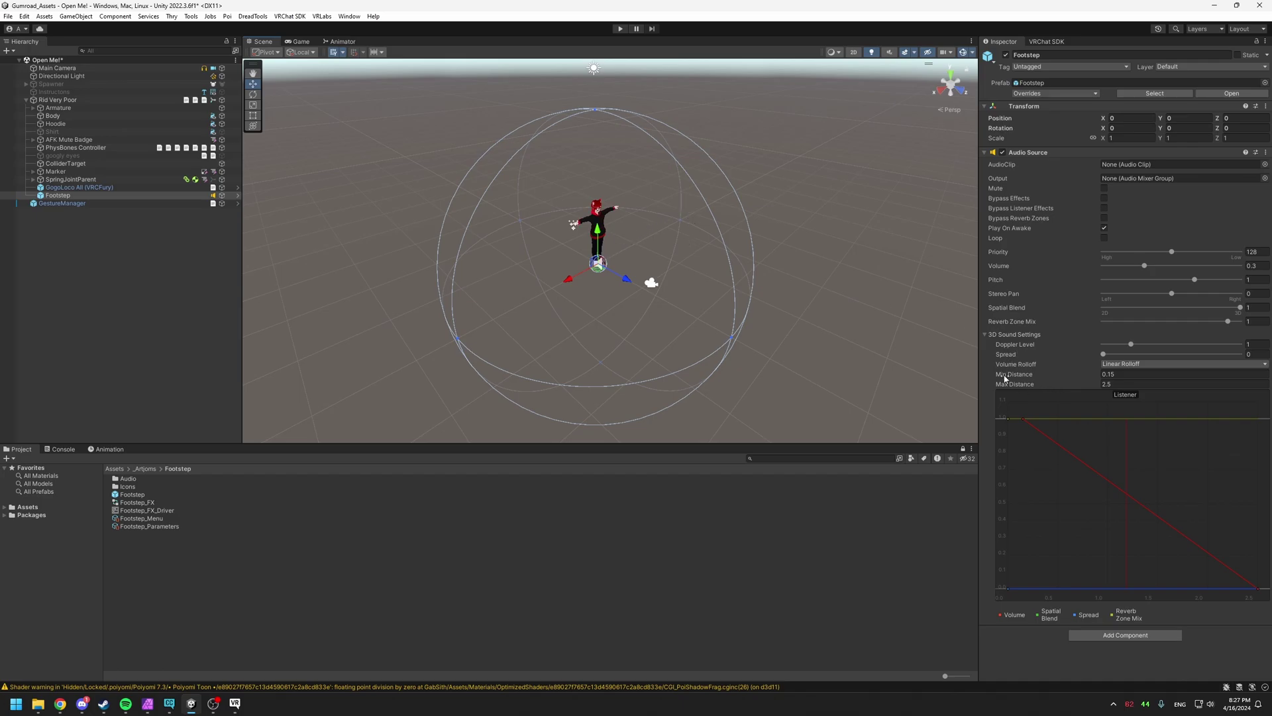
mouse_move(1005, 378)
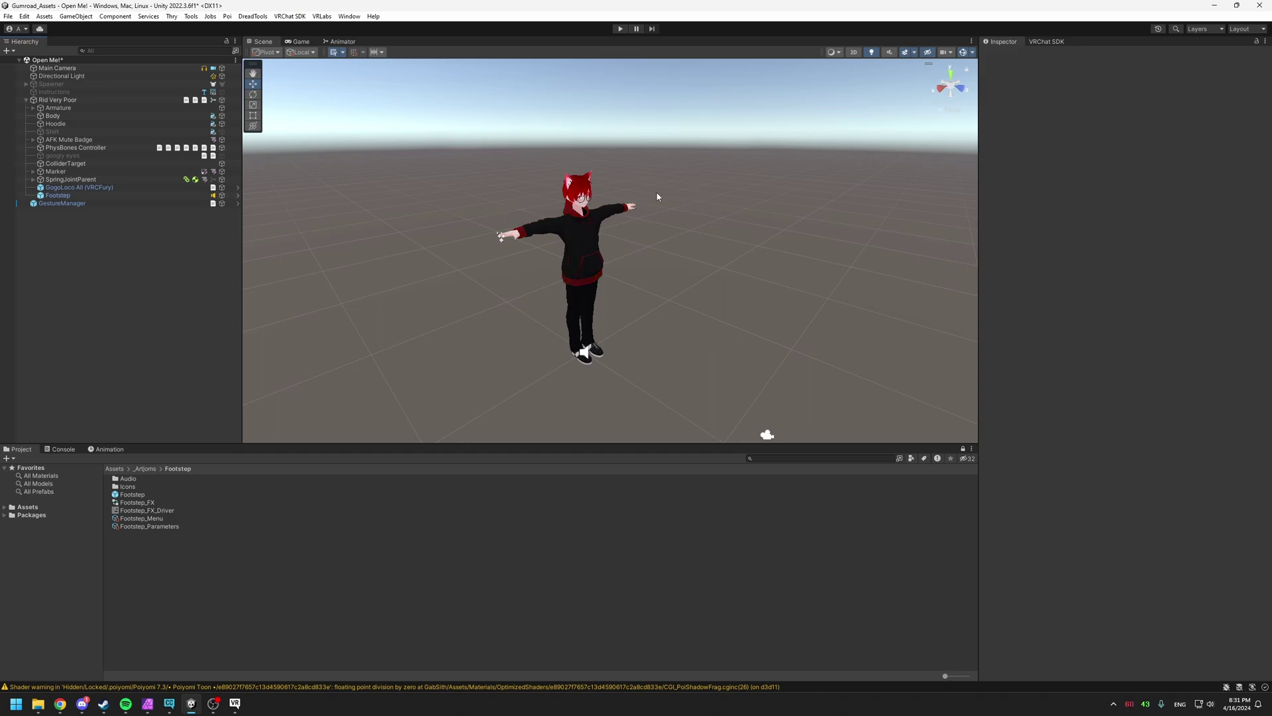
Step: Open VRLabs' Avatars 3.0 Manager and assign Rid Very Poor as its avatar
click(322, 17)
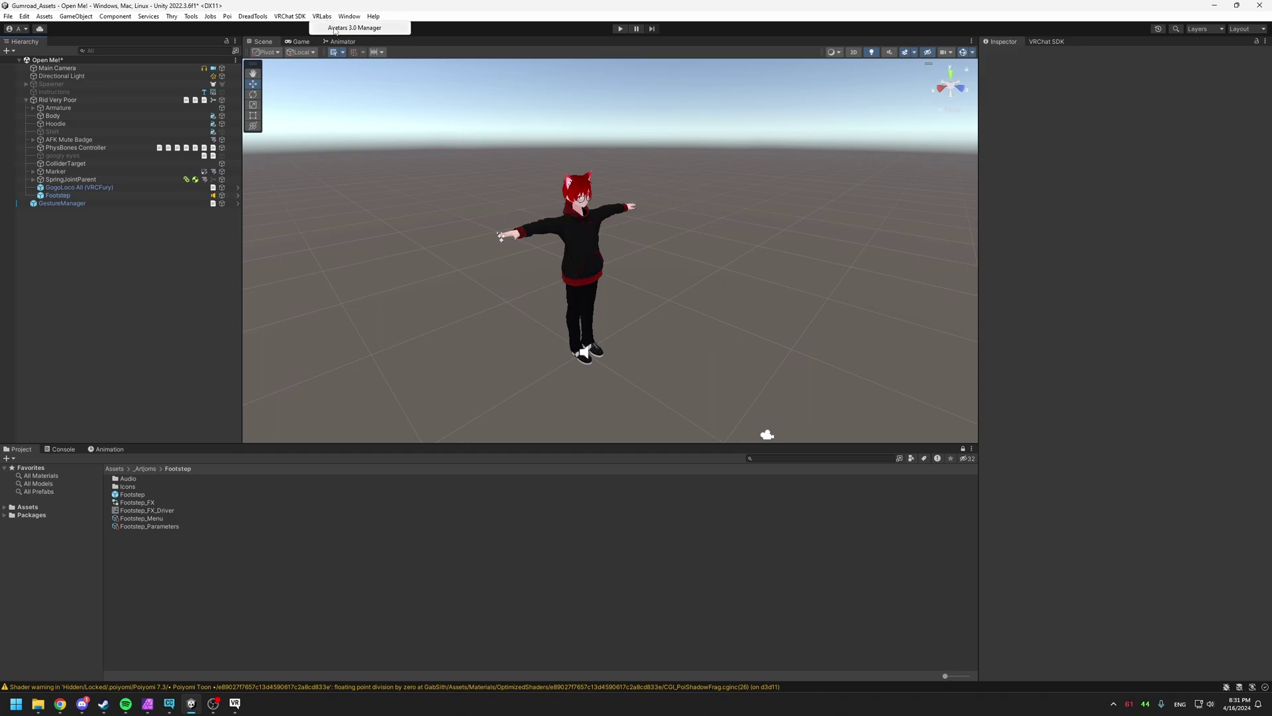
click(336, 30)
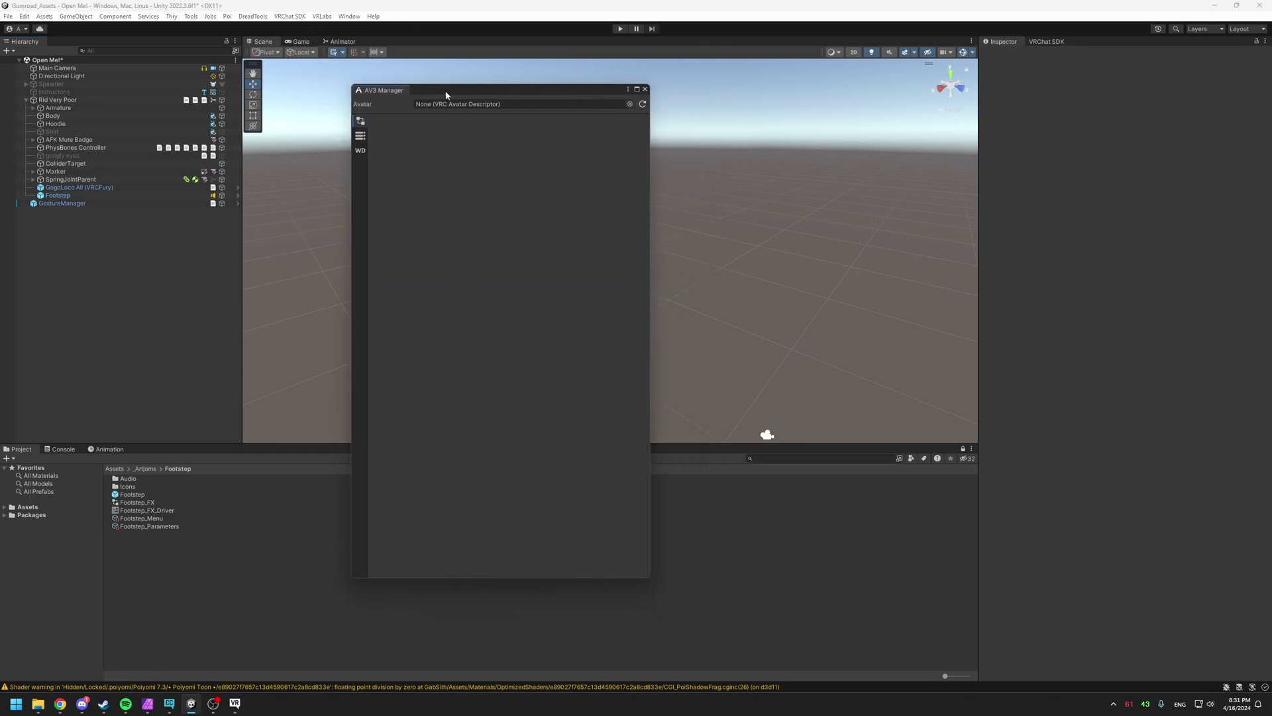
drag(445, 93, 351, 73)
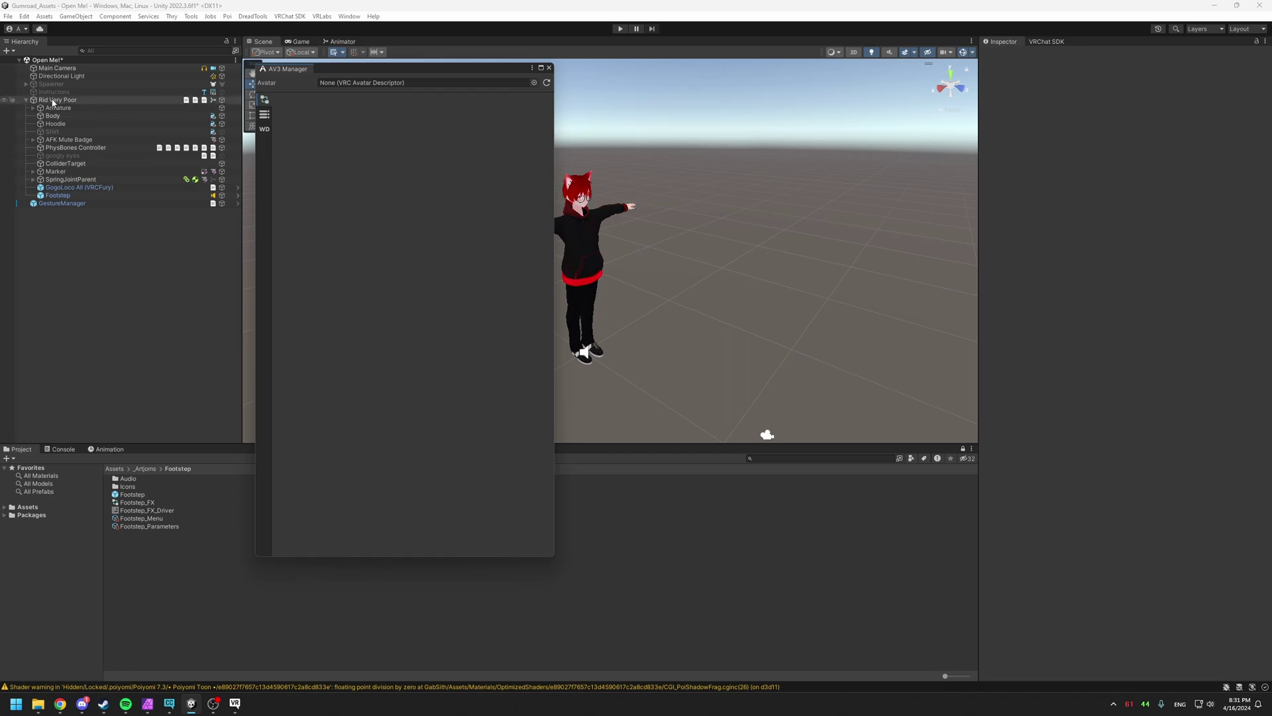
click(137, 101)
drag(137, 100, 356, 87)
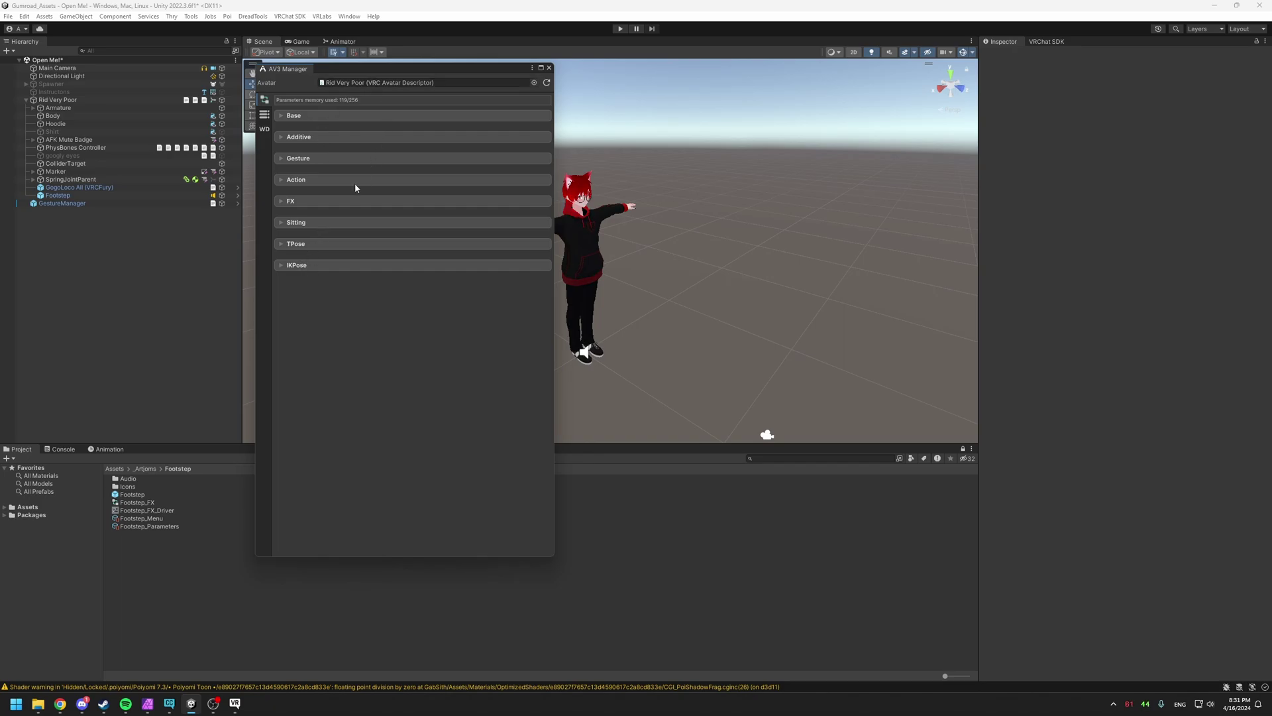
Step: Set up an animator merge for the avatar's FX layer with Footstep_FX as the animator
click(282, 203)
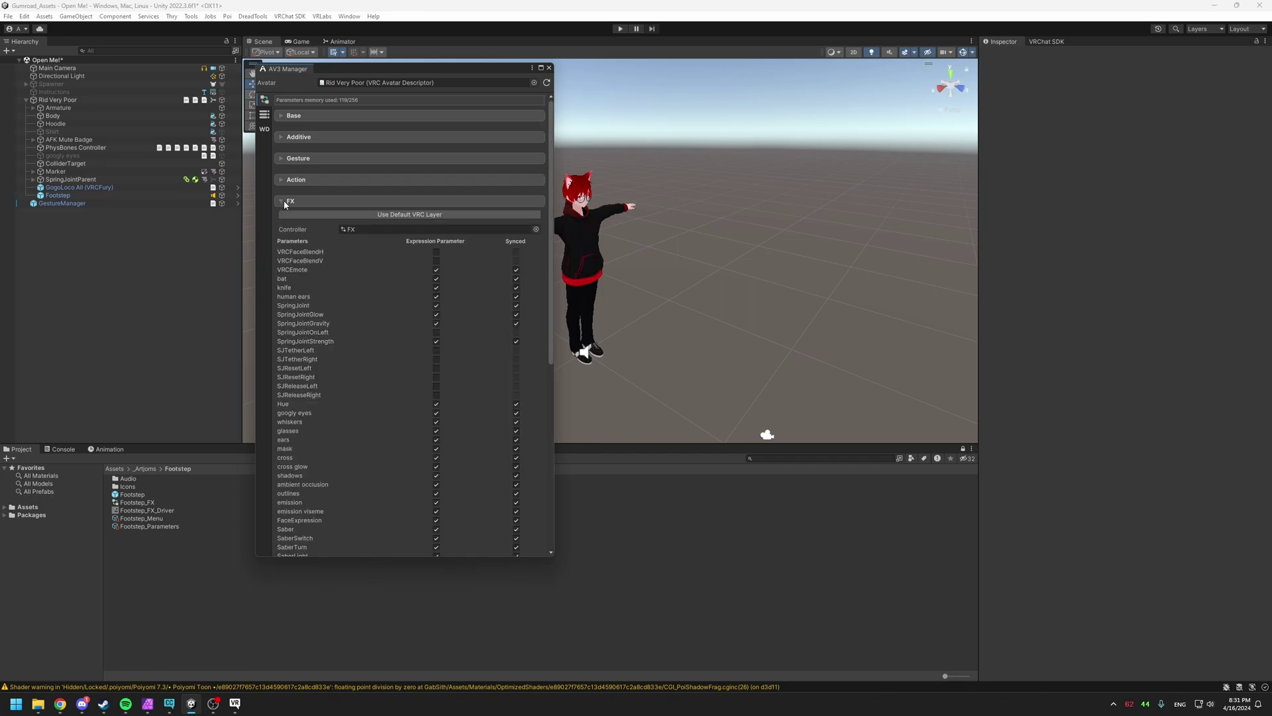
scroll(420, 274, down, 3)
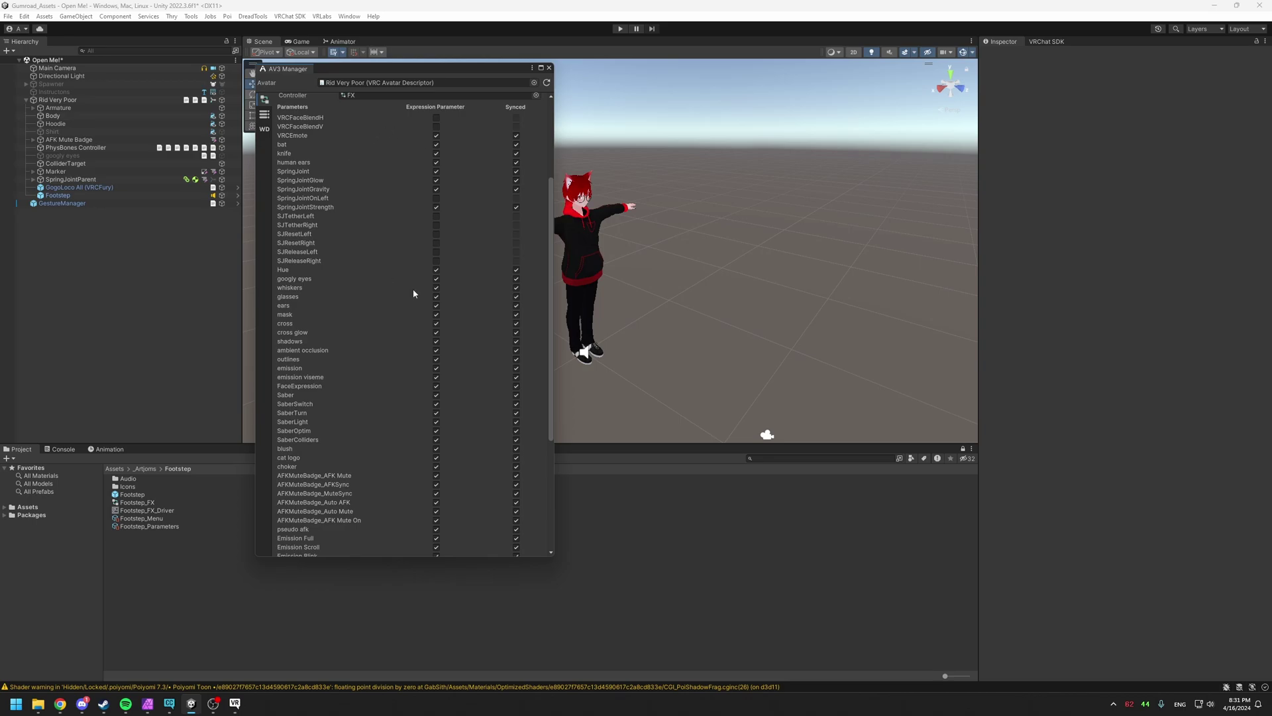
scroll(356, 244, up, 1)
scroll(366, 149, down, 5)
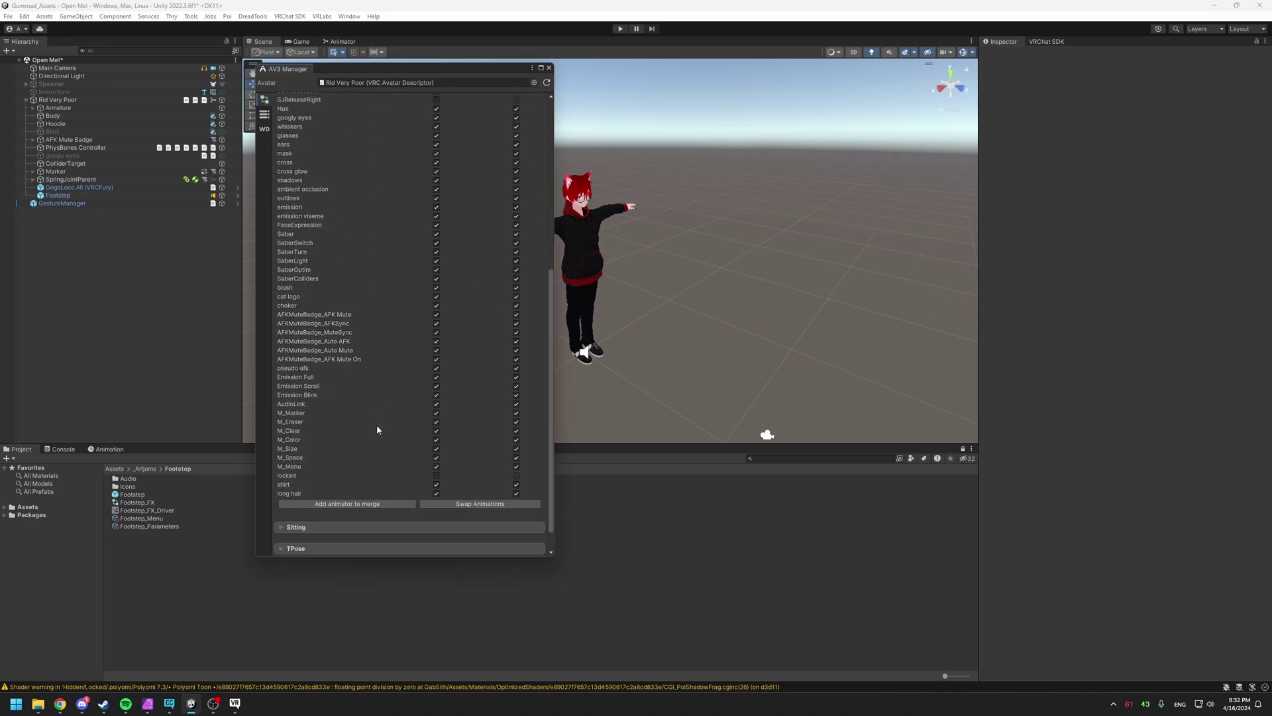
click(335, 504)
scroll(375, 337, down, 2)
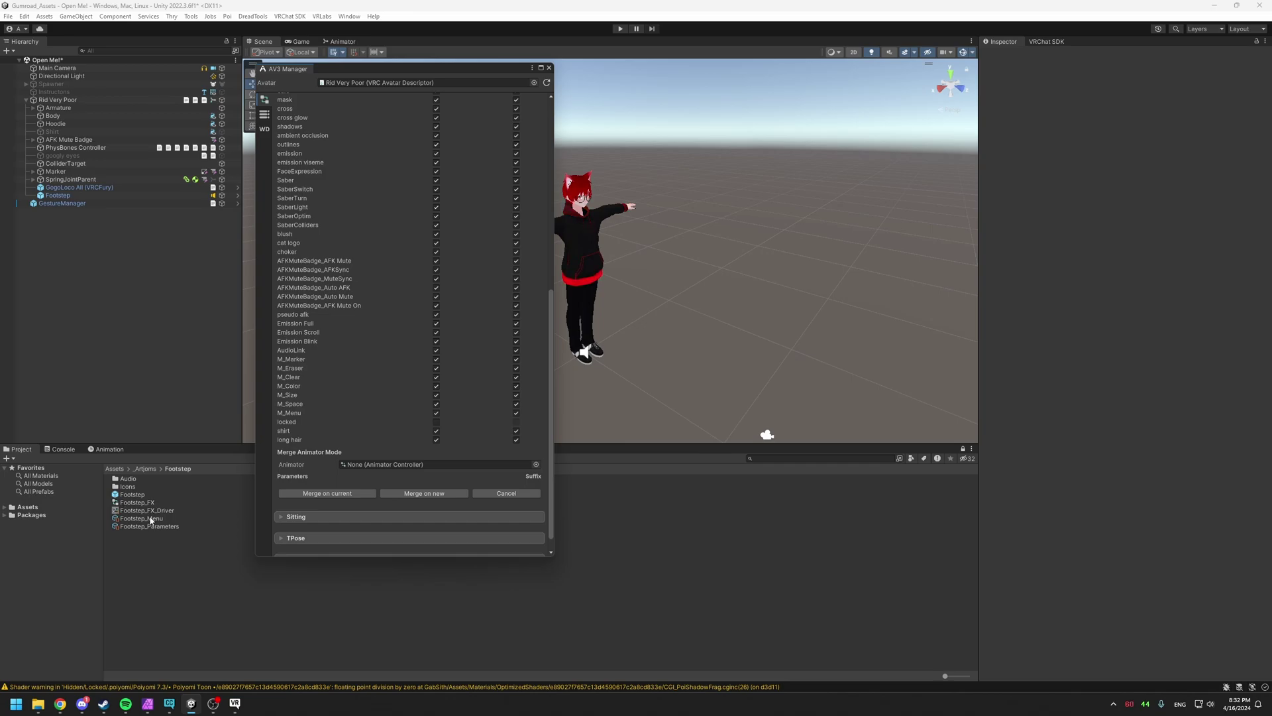
drag(127, 507, 398, 464)
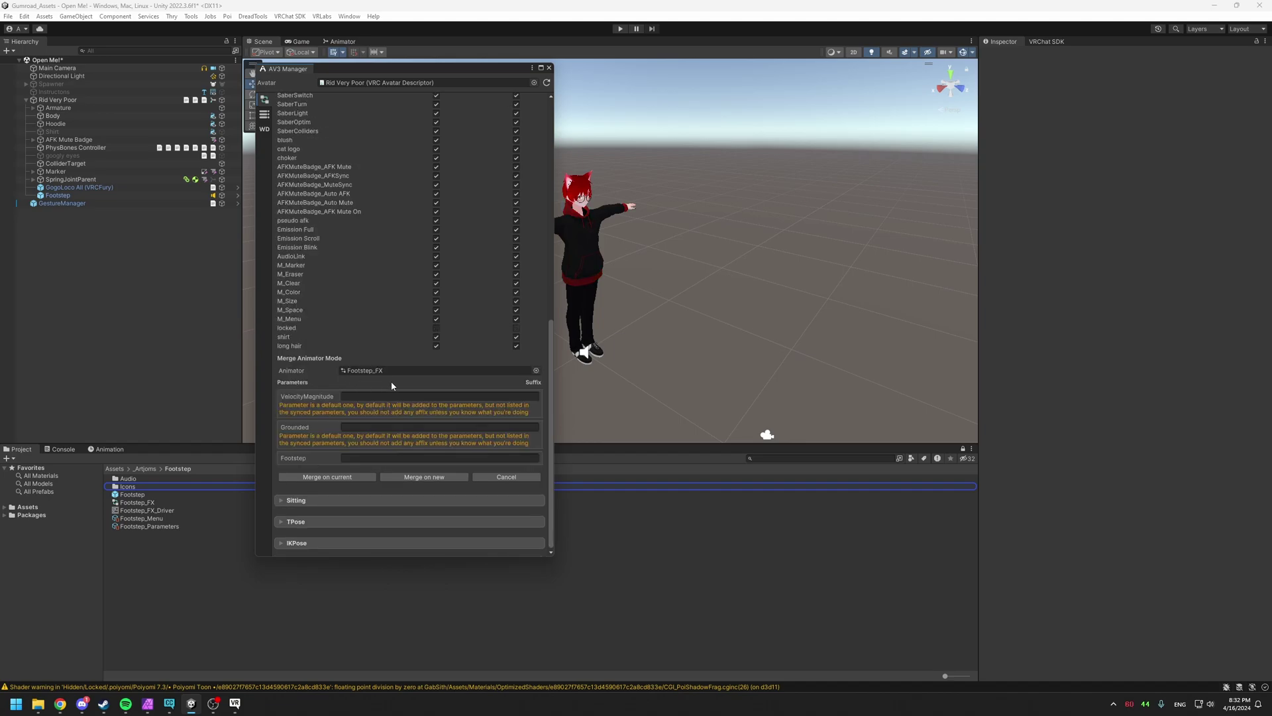